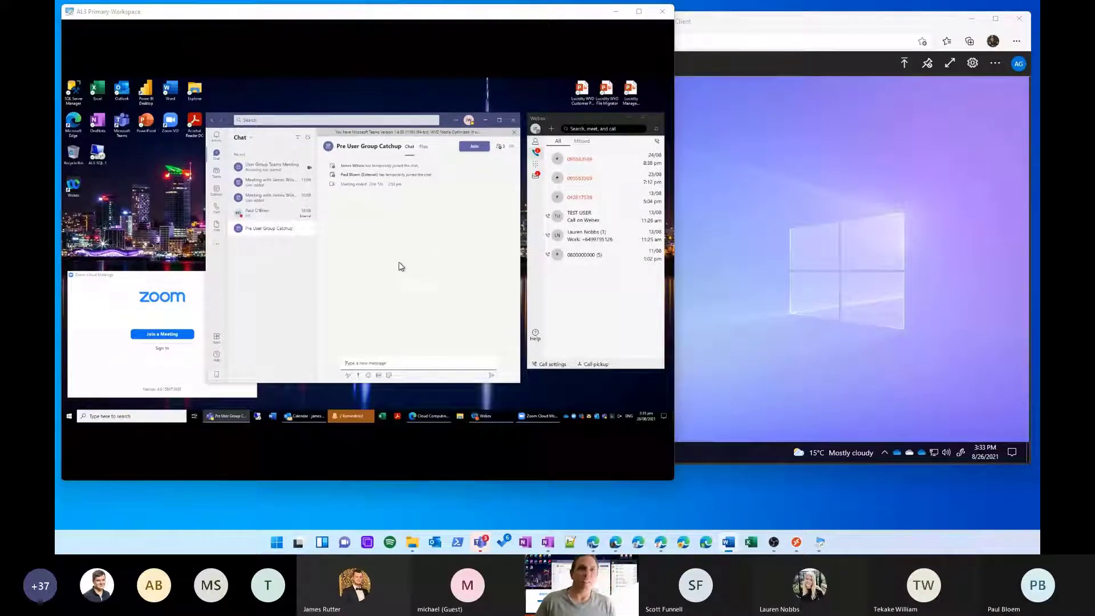
Step: Switch to the browser window holding the remote session and show the Windows 365 portal home page
mouse_move(616, 538)
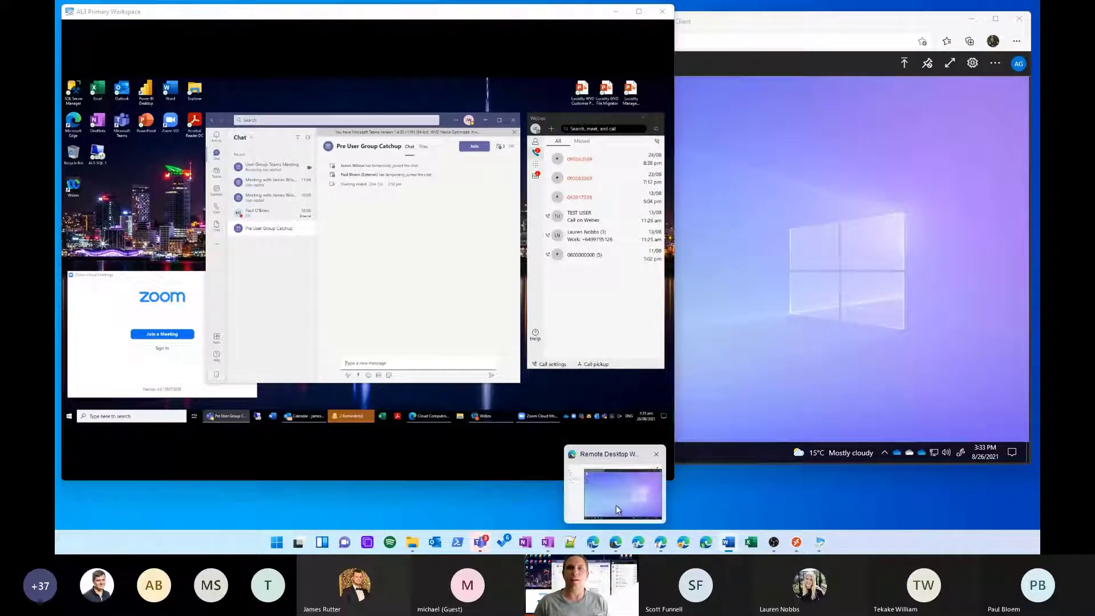
left_click(616, 505)
left_click_drag(707, 30, 621, 64)
left_click(220, 138)
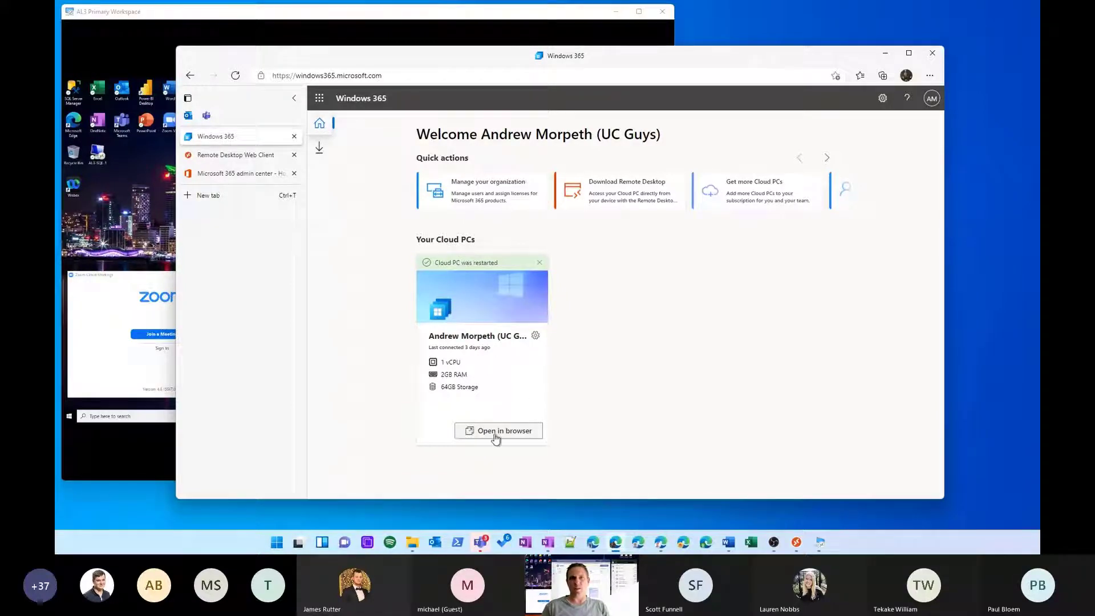
Step: Look at the Cloud PC's management options and the Microsoft Remote Desktop apps page, ending on the portal home page
left_click(534, 338)
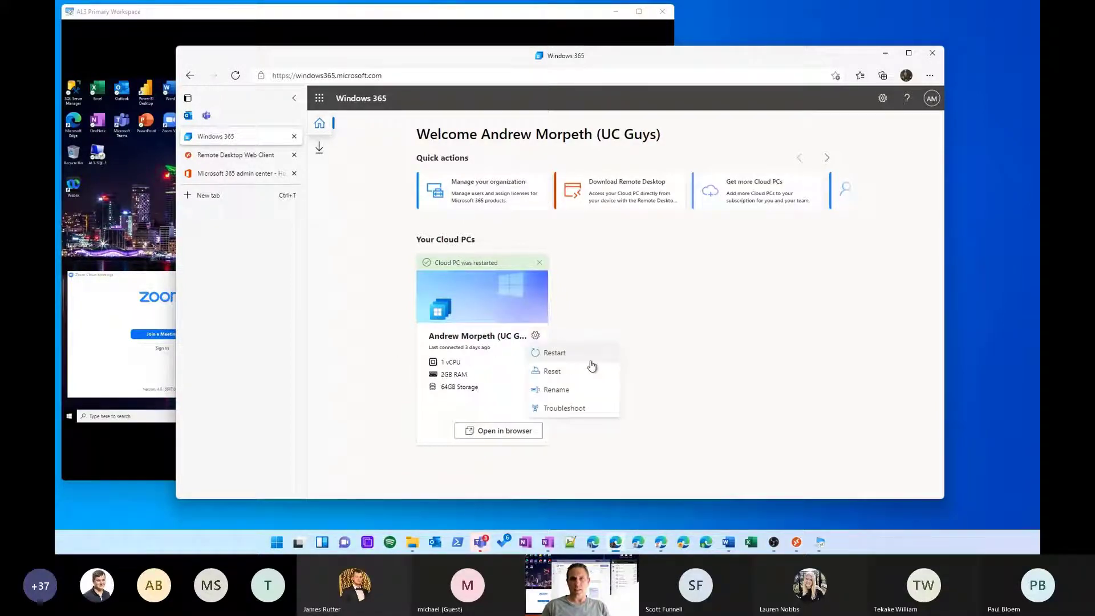
left_click(342, 305)
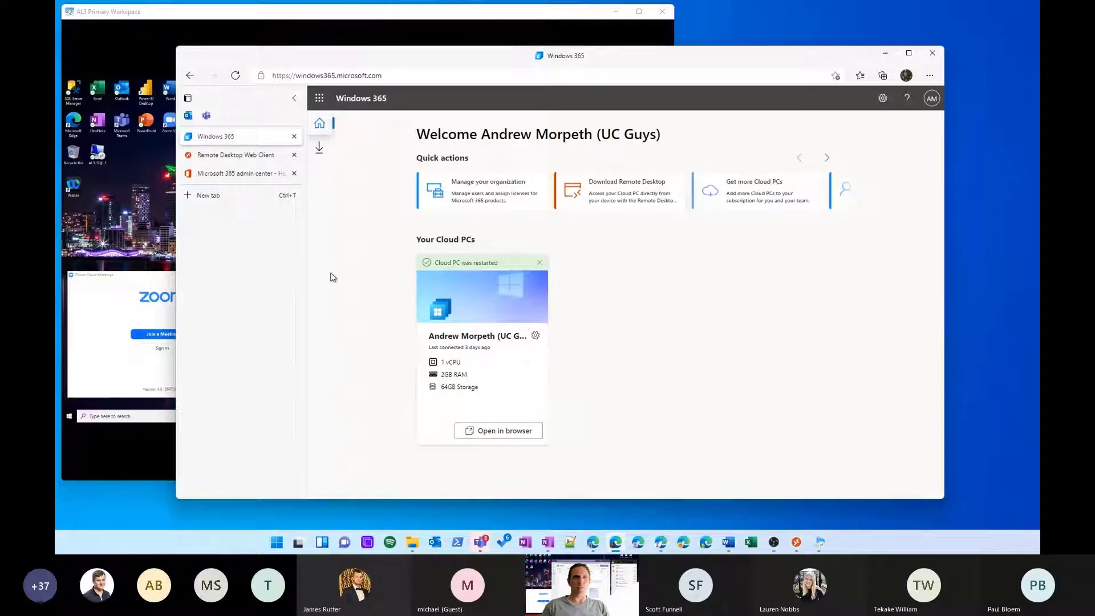
left_click(319, 148)
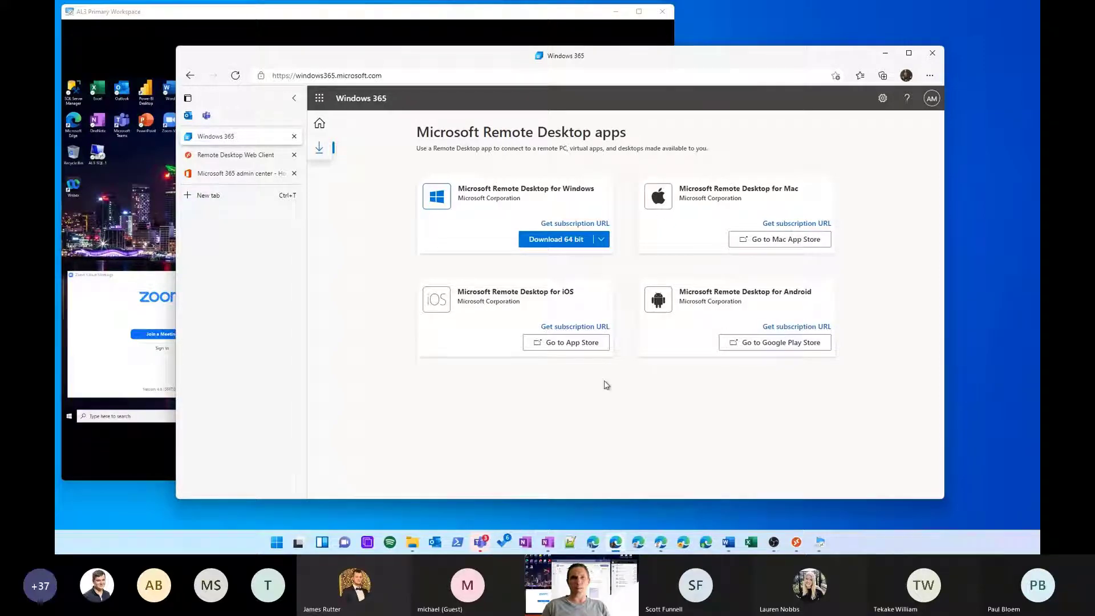
left_click(319, 124)
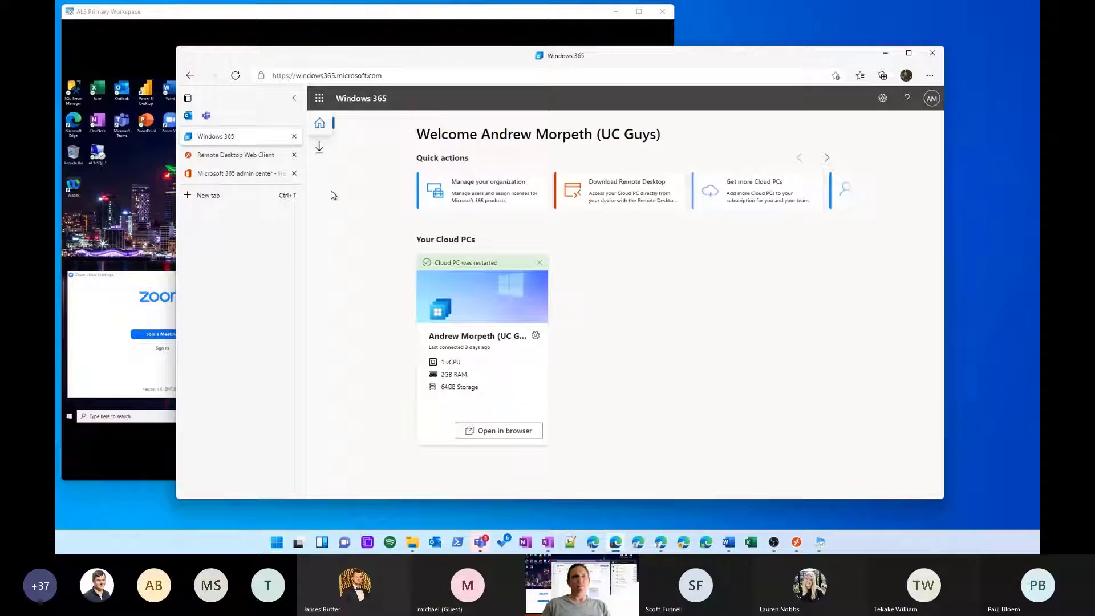
Step: Open Purchase services under Billing in the Microsoft 365 admin center and display the Windows 365 product category
left_click(255, 175)
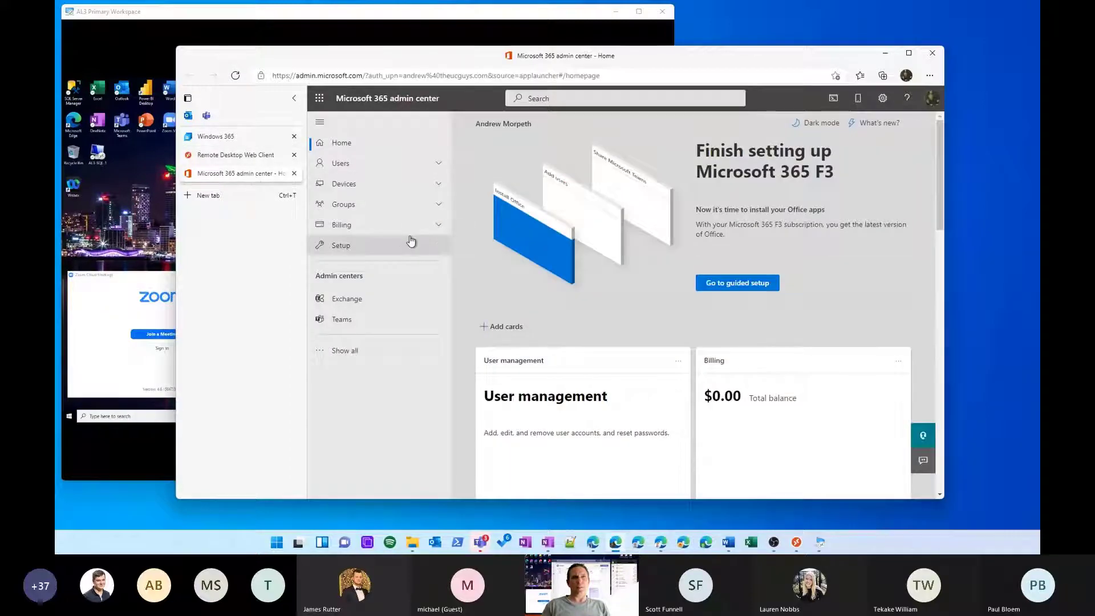
left_click(365, 350)
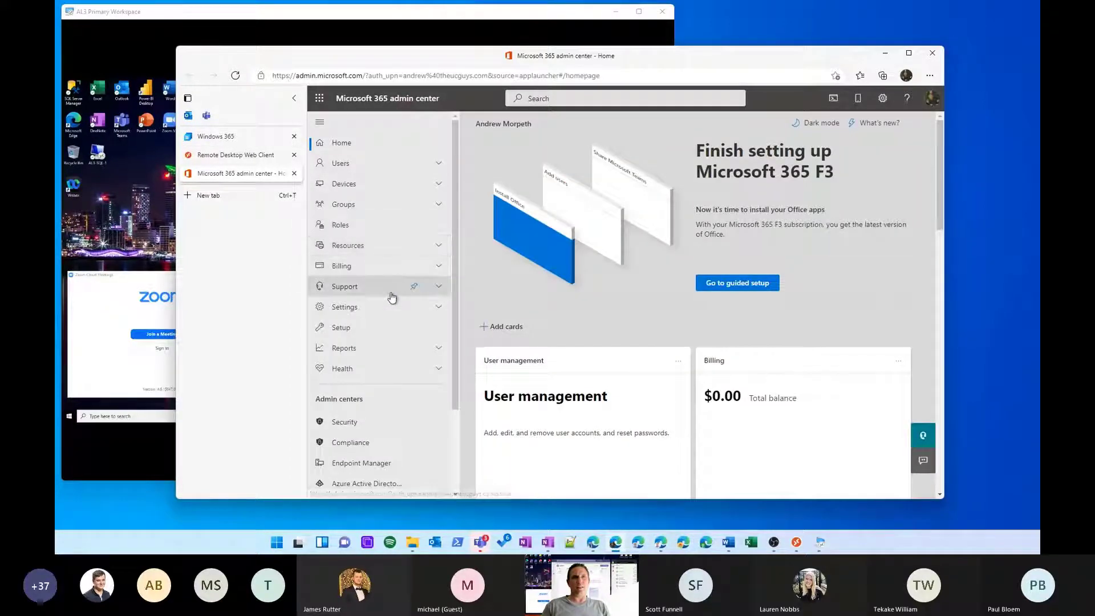
left_click(437, 268)
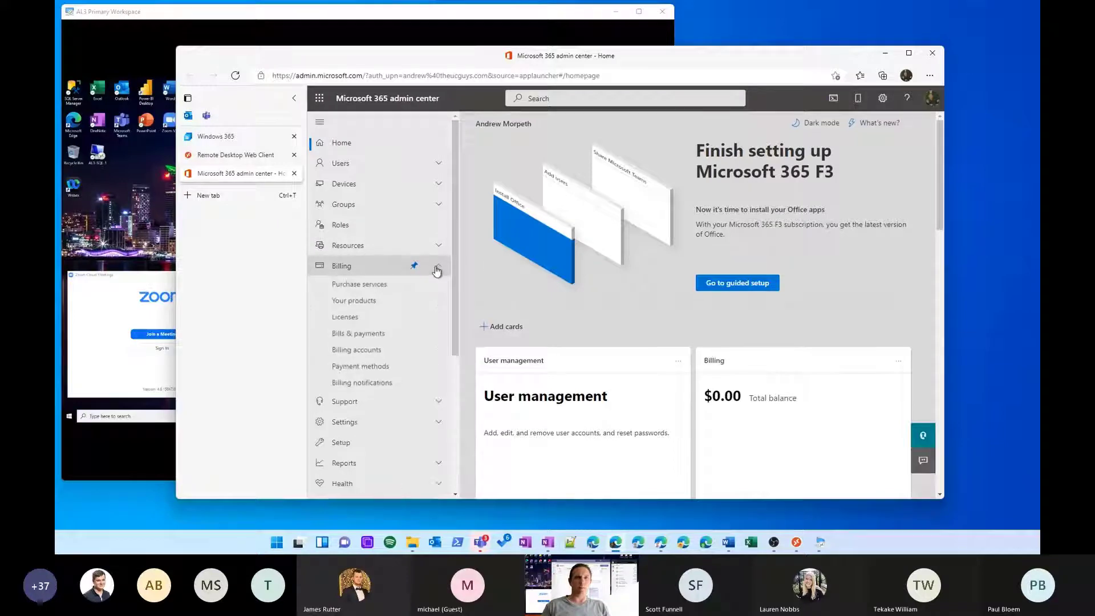
left_click(398, 287)
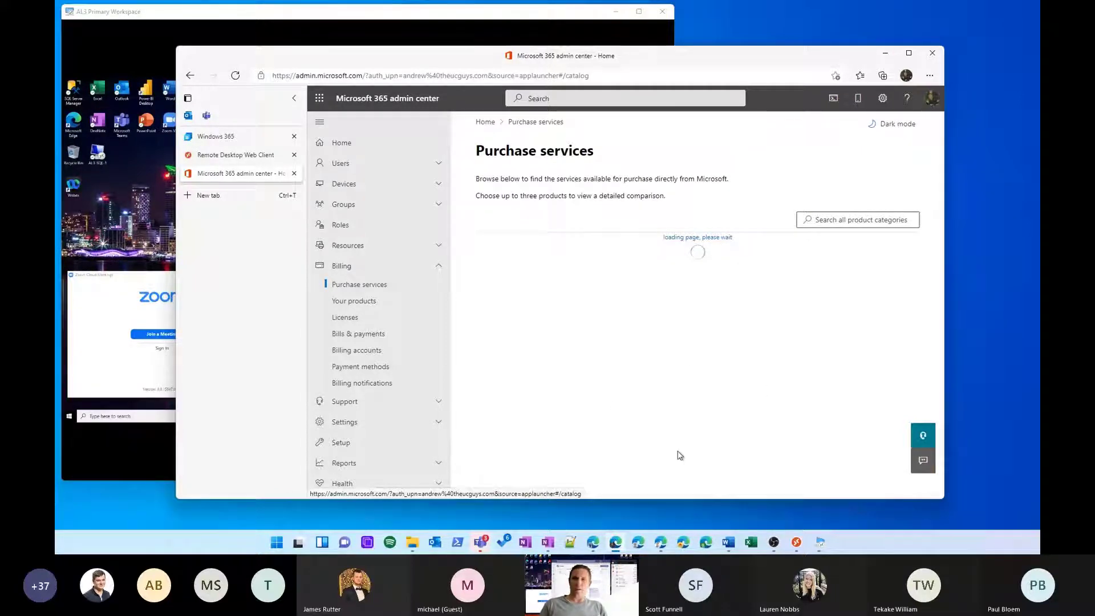
left_click(693, 286)
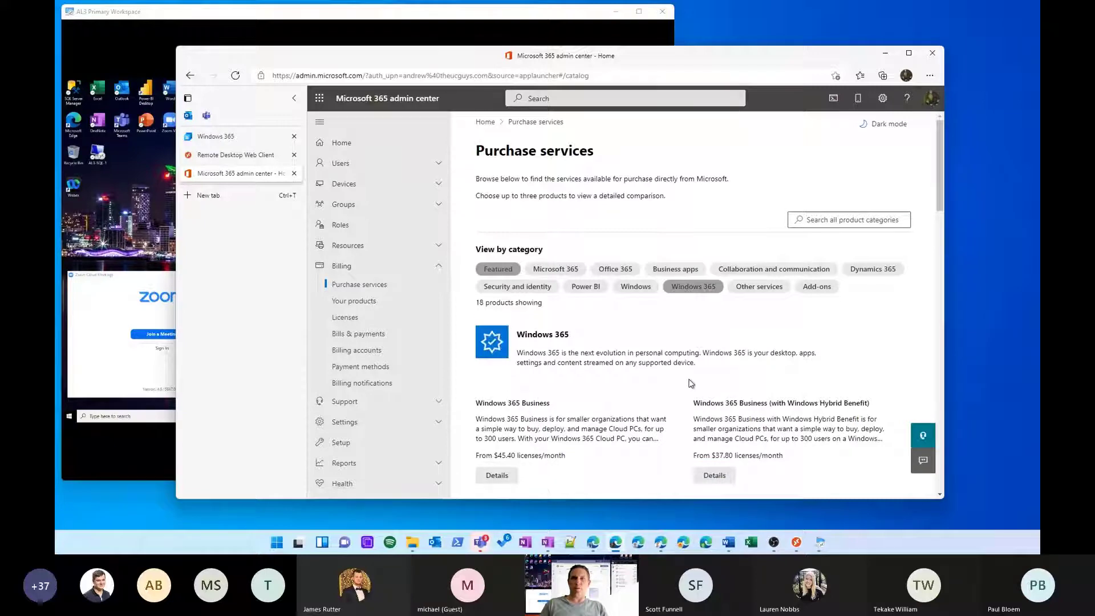
Step: Look over the Windows 365 Business, Business with Windows Hybrid Benefit and Enterprise plans
scroll(691, 383, "down", 1)
left_click_drag(497, 345, 525, 345)
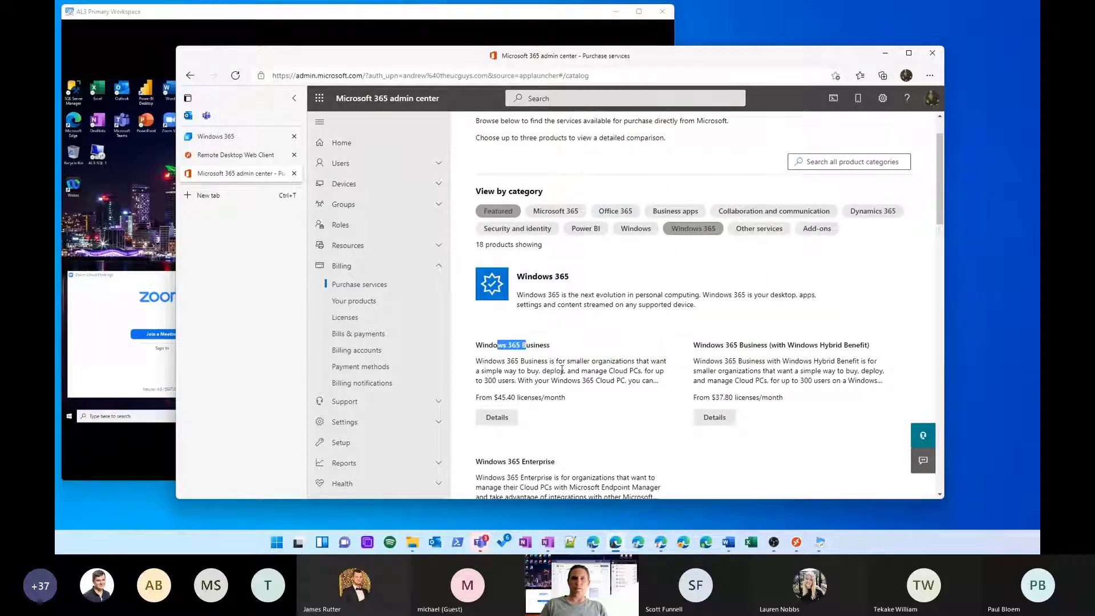
left_click_drag(797, 346, 752, 346)
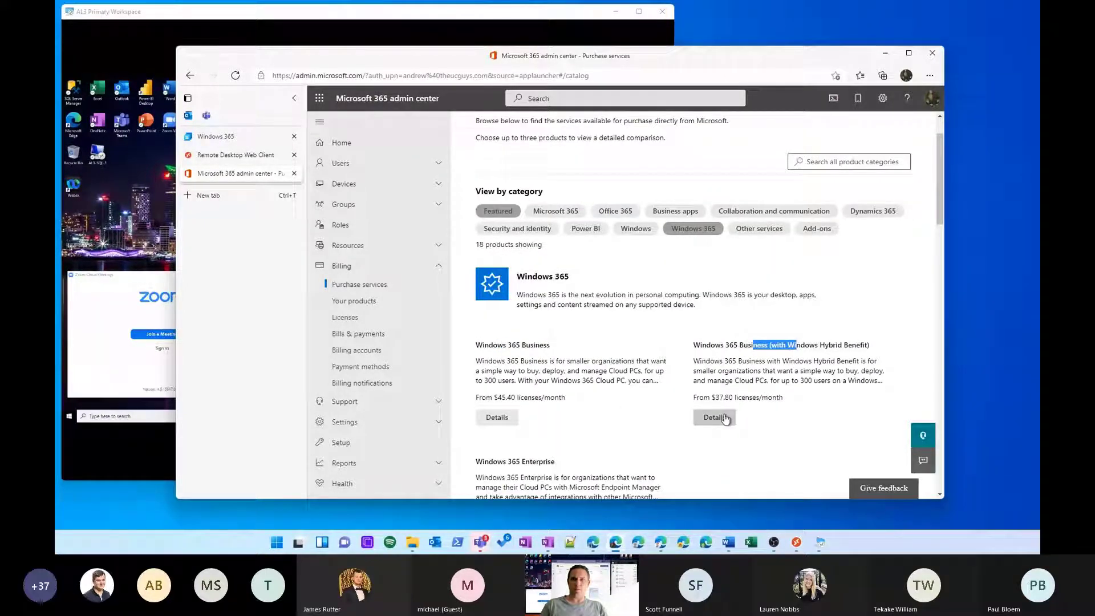
scroll(724, 419, "down", 2)
left_click_drag(506, 345, 549, 361)
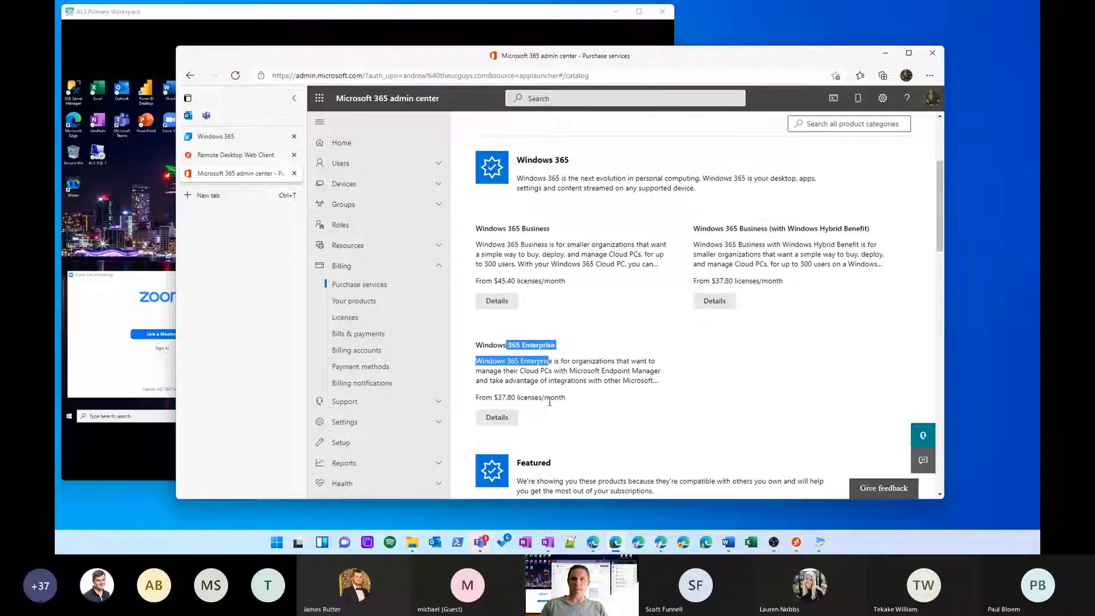
Step: Compare the monthly prices and descriptions of Windows 365 Business with and without the Windows Hybrid Benefit
scroll(549, 403, "up", 1)
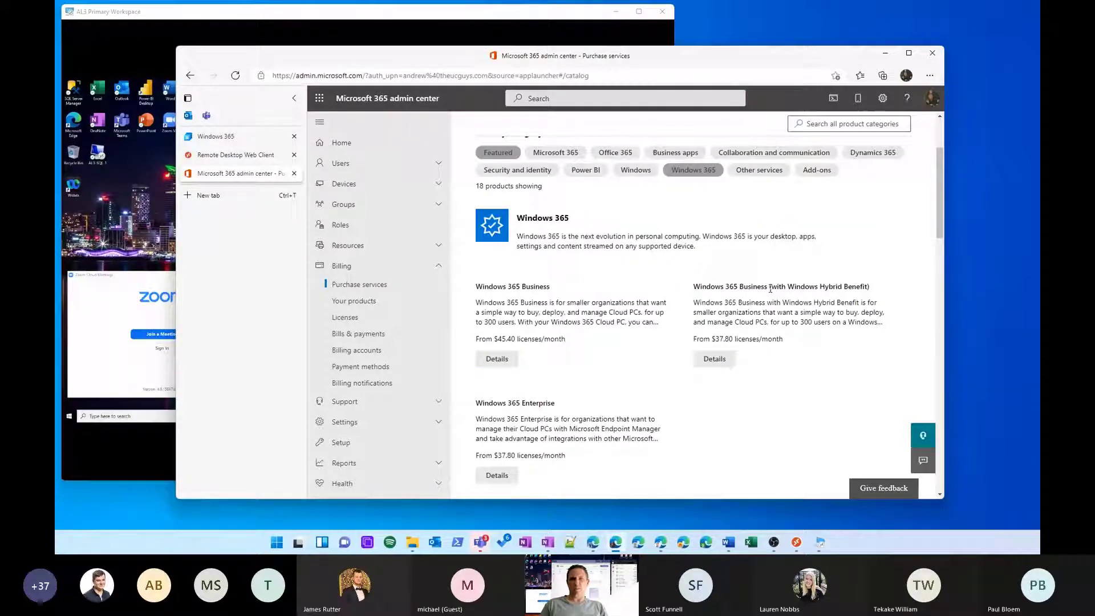
left_click_drag(771, 288, 869, 290)
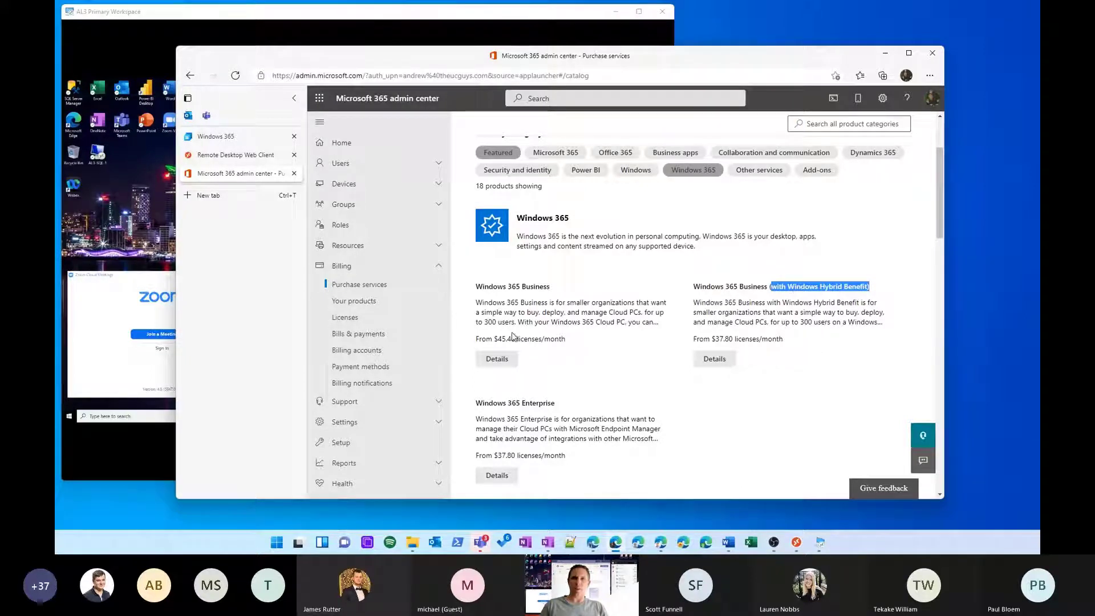
left_click_drag(498, 339, 518, 339)
left_click_drag(733, 338, 711, 339)
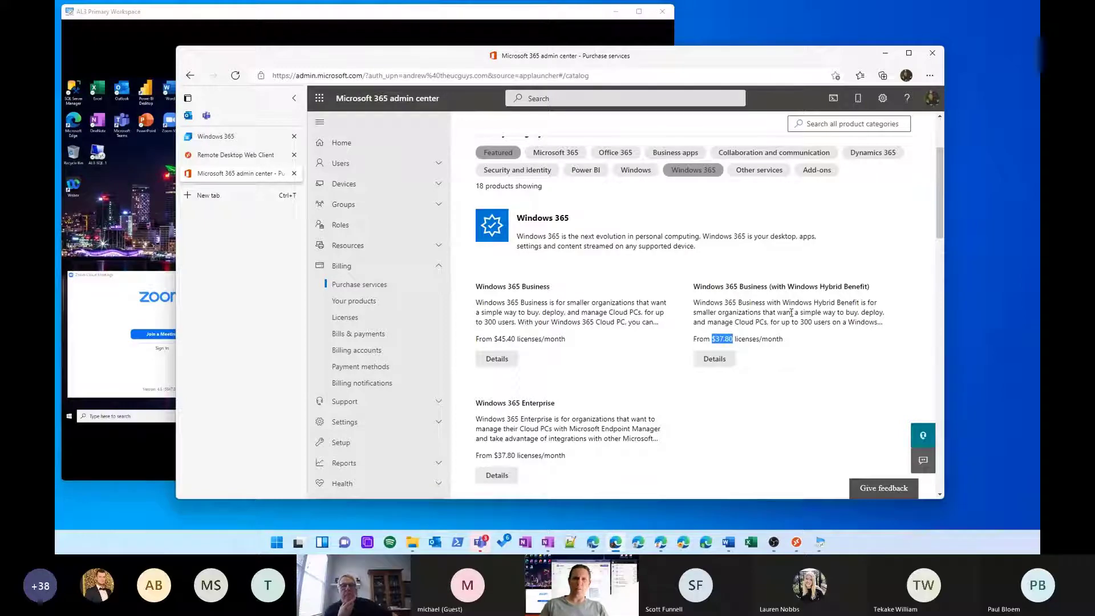
left_click_drag(770, 286, 838, 286)
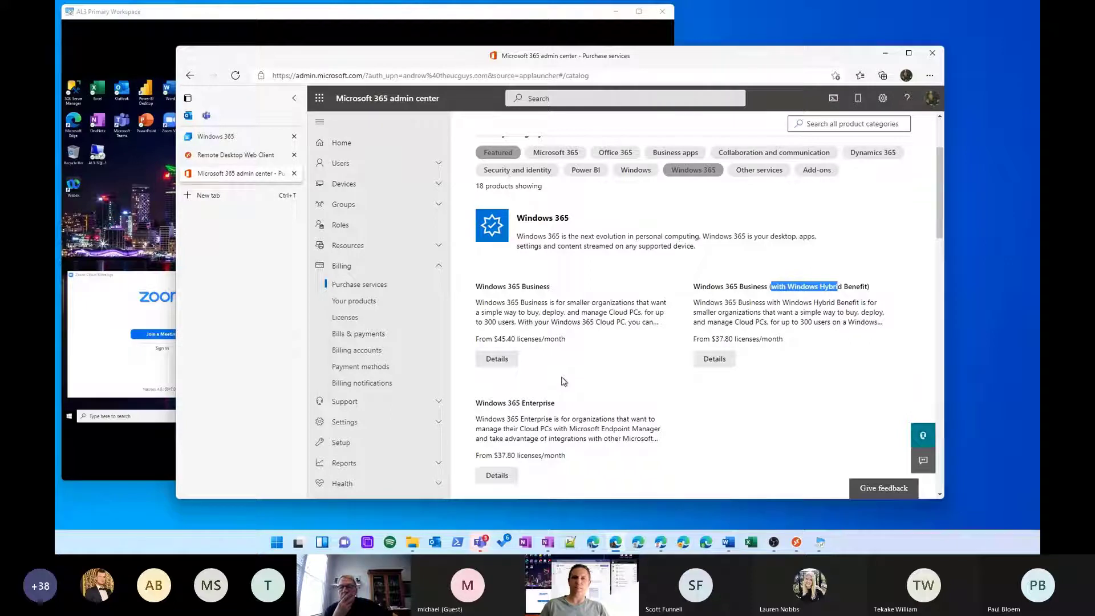
left_click(796, 306)
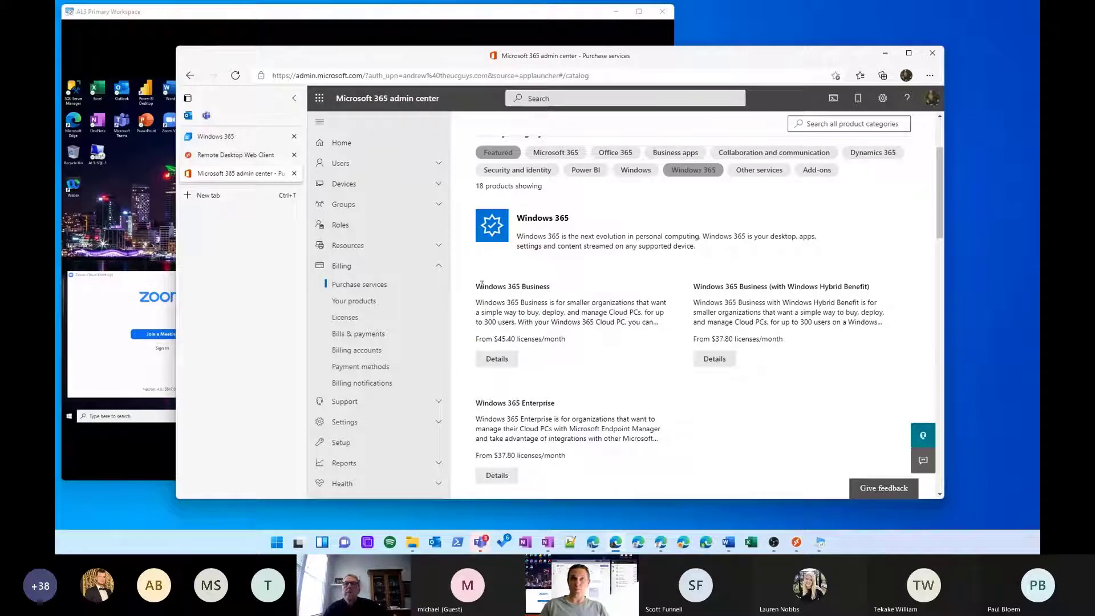
left_click_drag(481, 289, 544, 291)
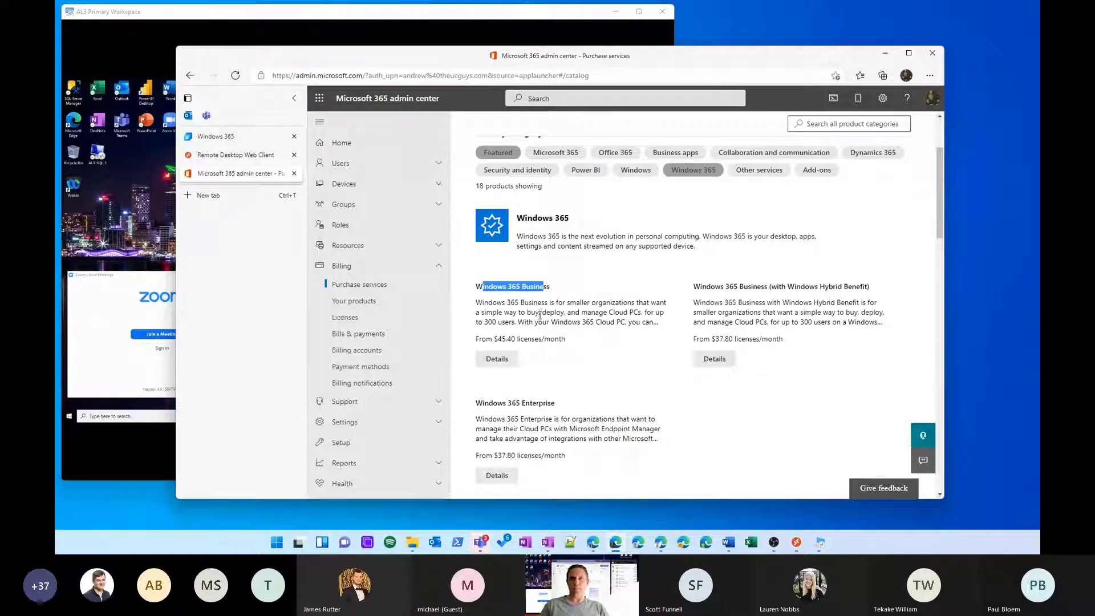
left_click_drag(679, 306, 838, 301)
left_click(762, 301)
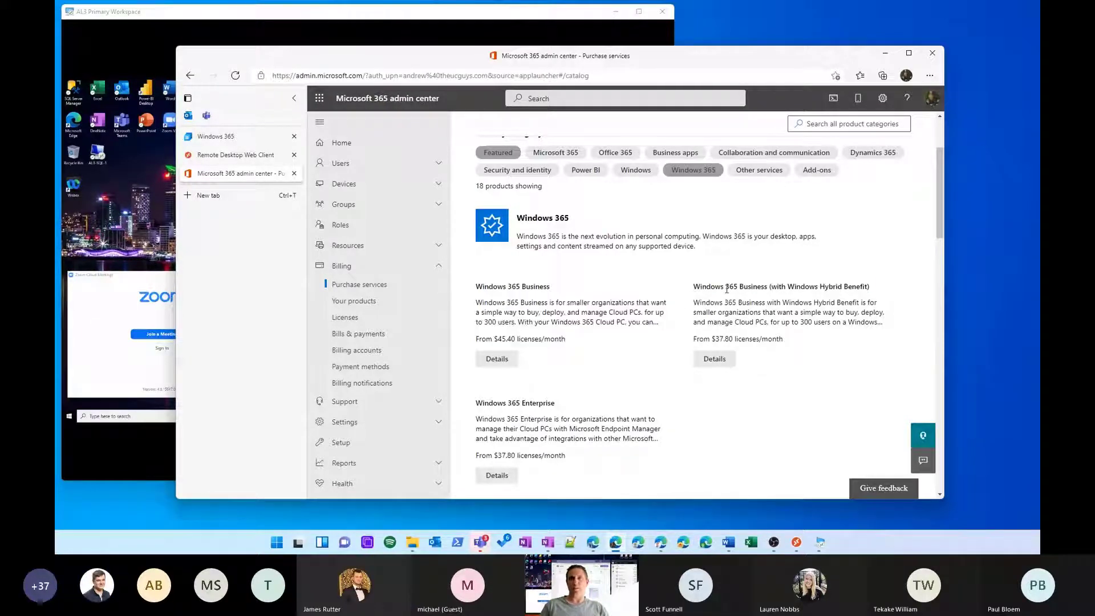
left_click_drag(727, 289, 744, 340)
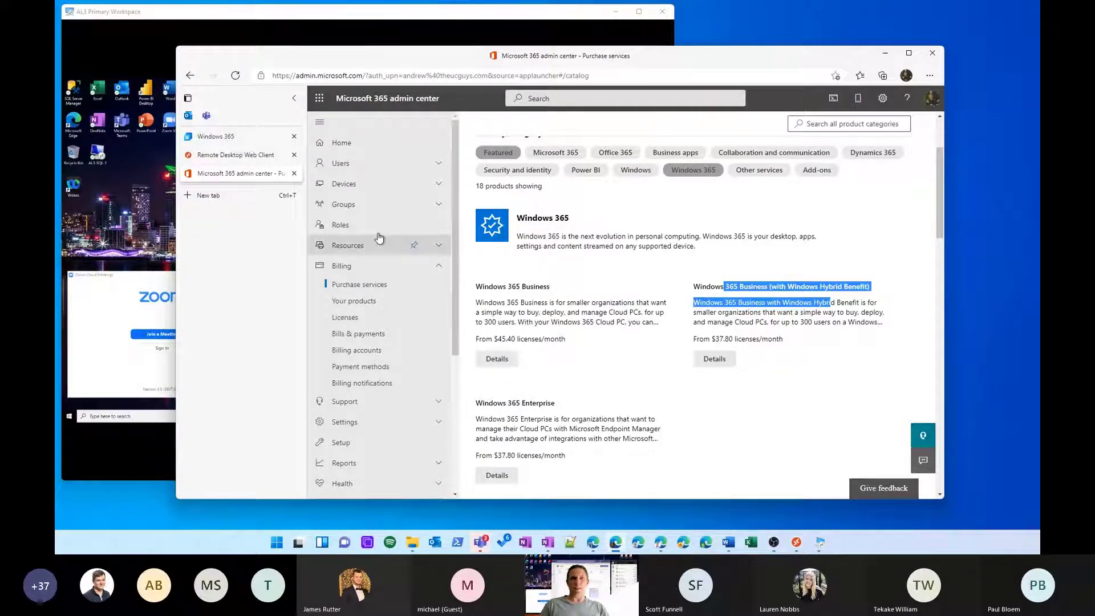
Step: Open the UC Guys account from the active users and check its Windows 365 Business license assignment
left_click(364, 167)
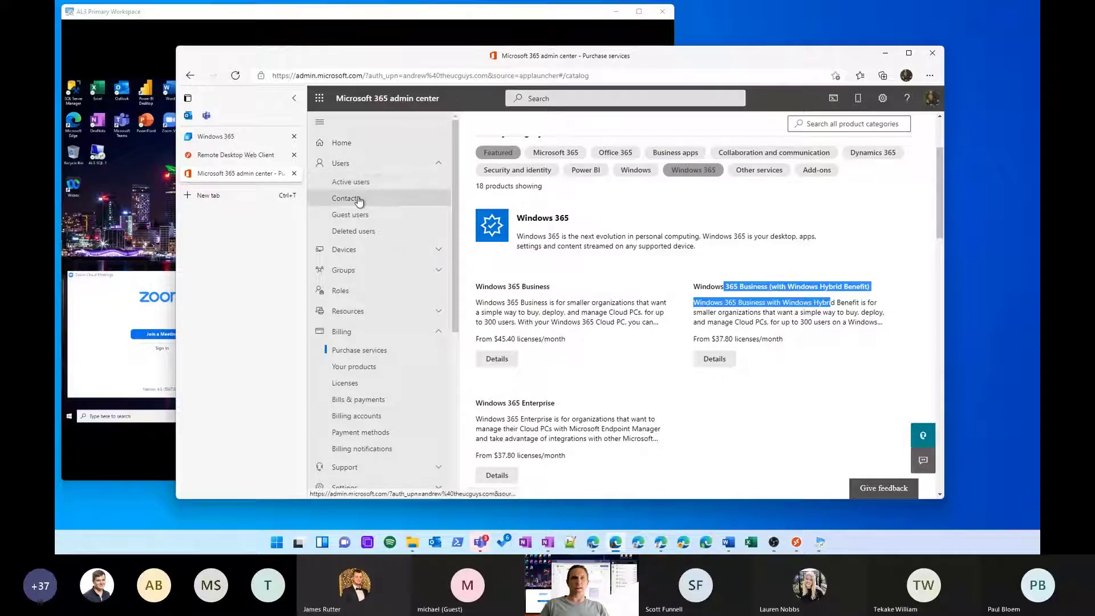
left_click(361, 183)
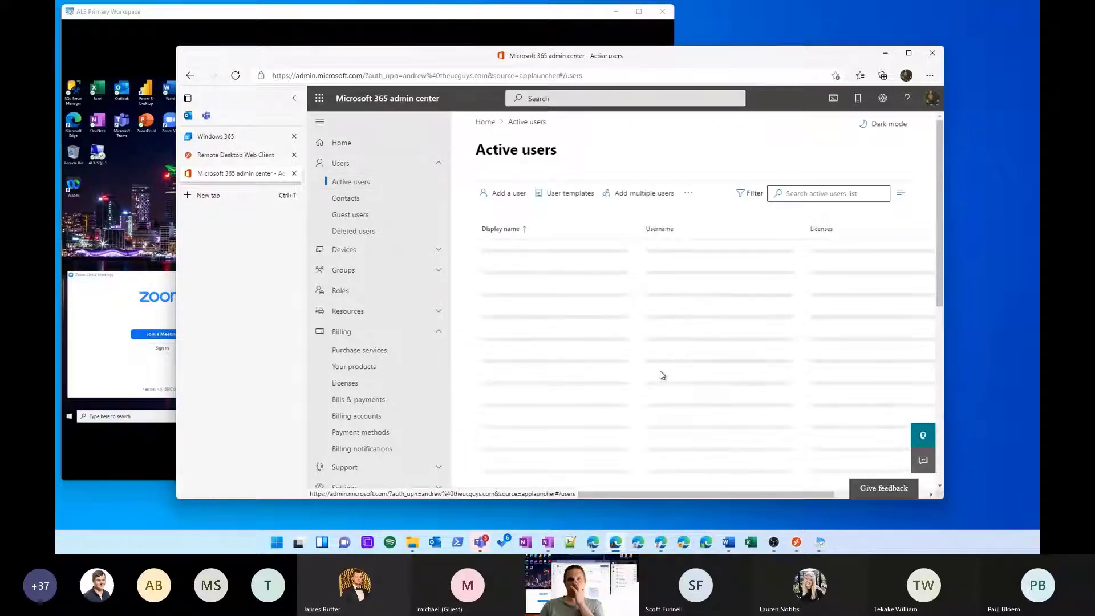
scroll(656, 368, "down", 1)
scroll(568, 366, "down", 1)
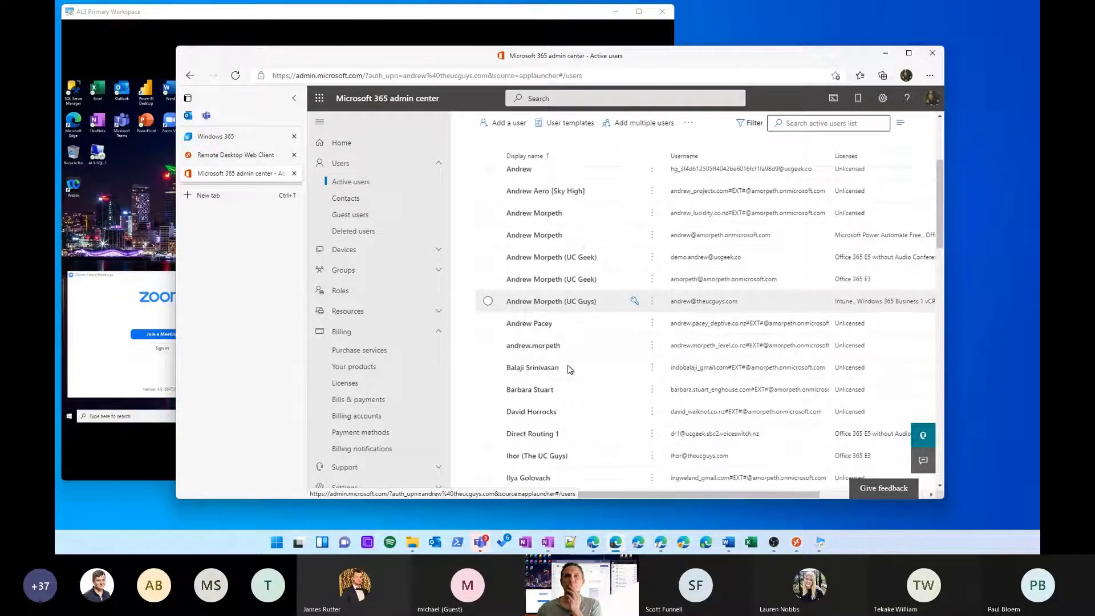
left_click(582, 302)
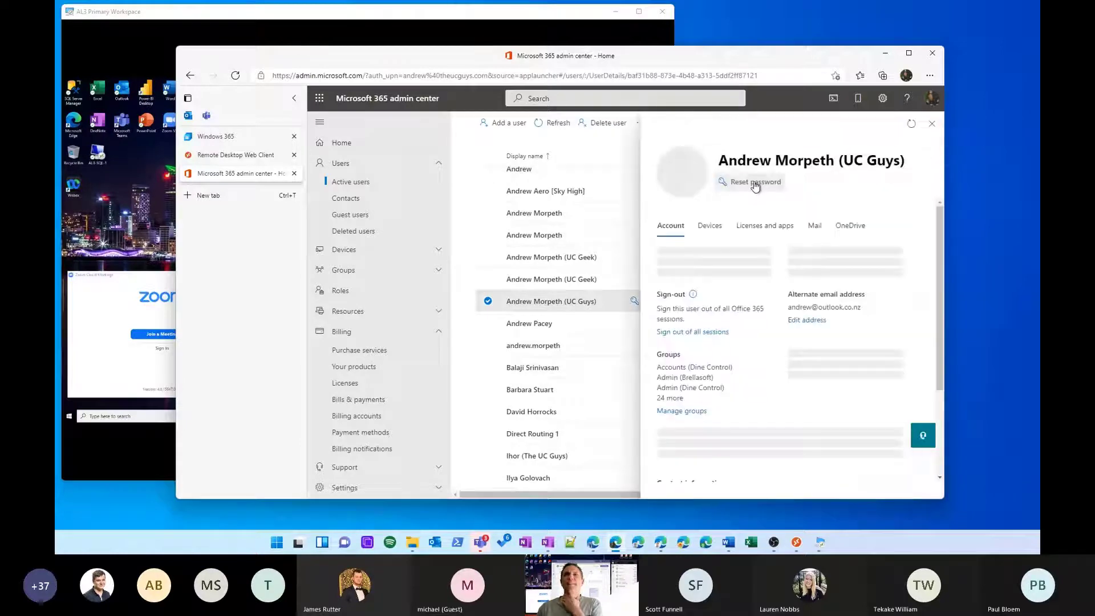
left_click(778, 237)
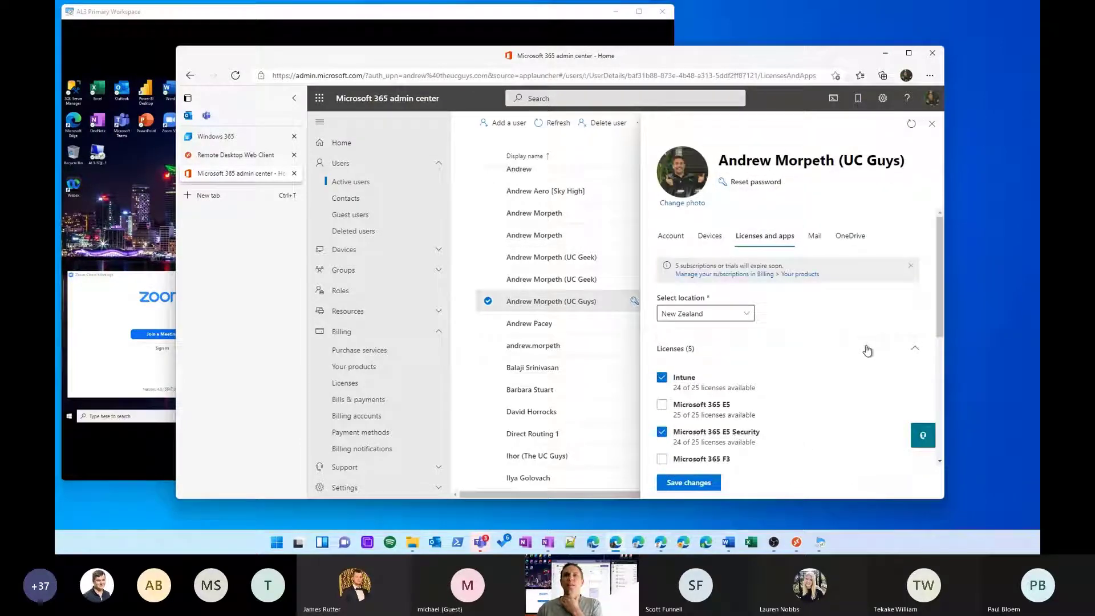
scroll(866, 350, "down", 5)
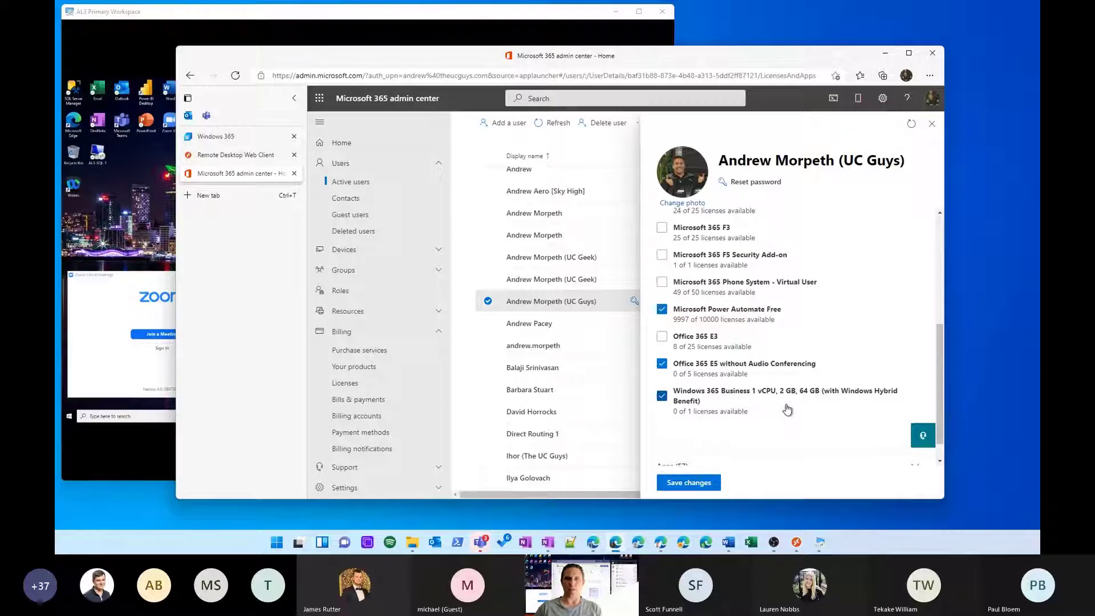
Step: Return to the Windows 365 portal and open the Cloud PC in the browser
left_click(226, 140)
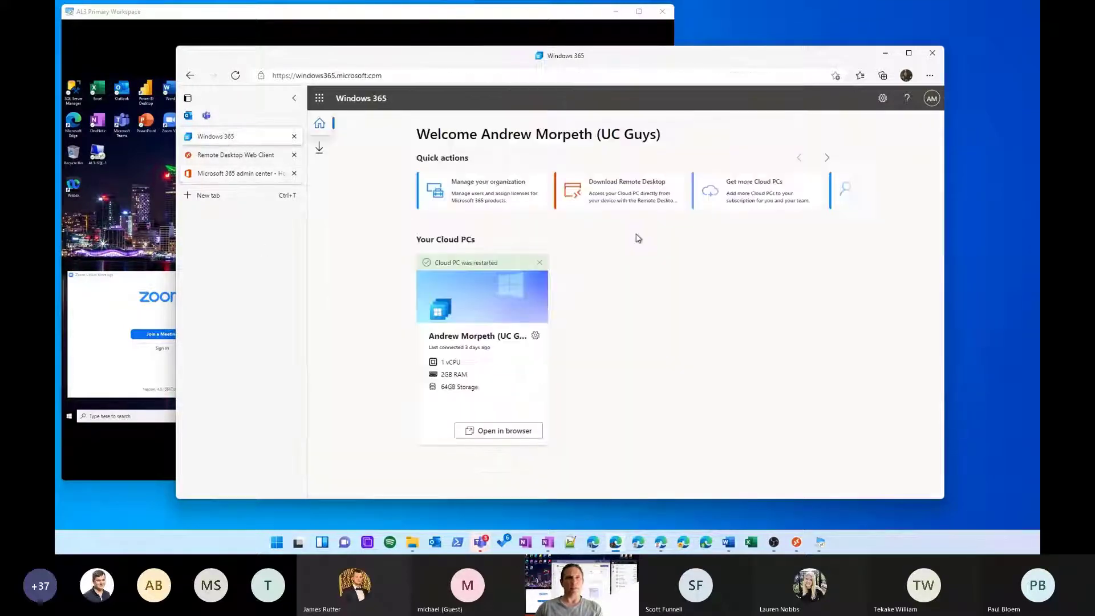
left_click(495, 432)
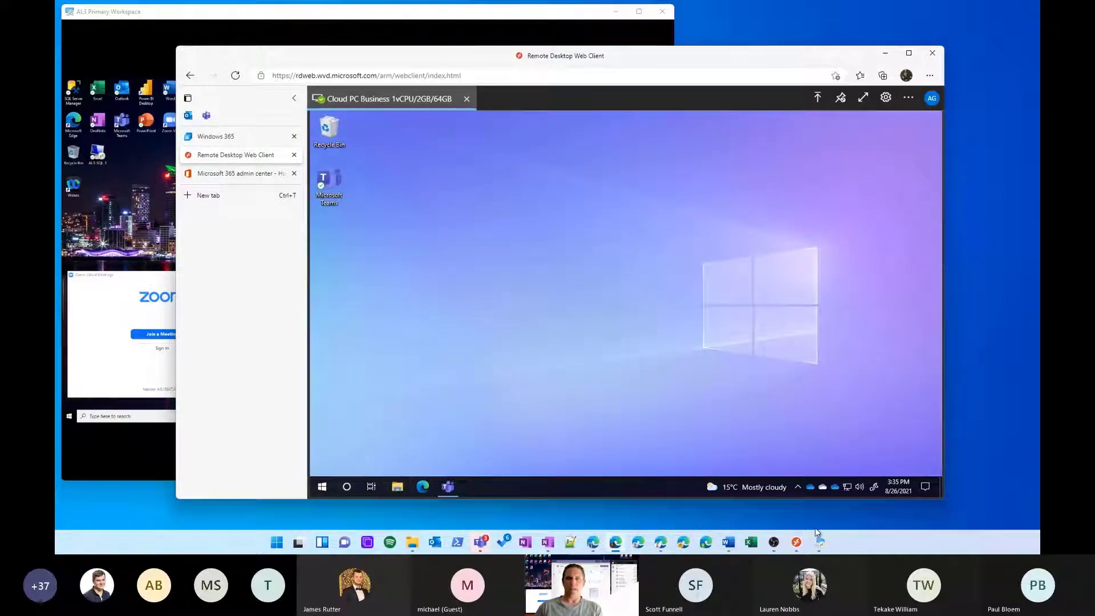
Step: Look through the workspaces in the Remote Desktop app and return to the Cloud PC's browser session
left_click(796, 542)
left_click_drag(856, 170, 760, 171)
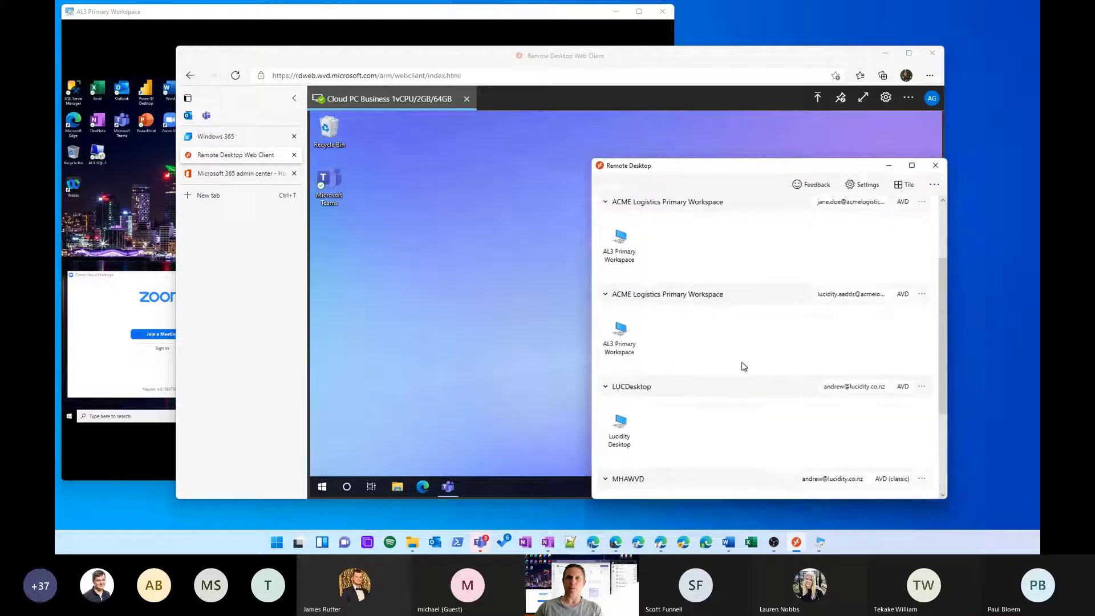
left_click(663, 212)
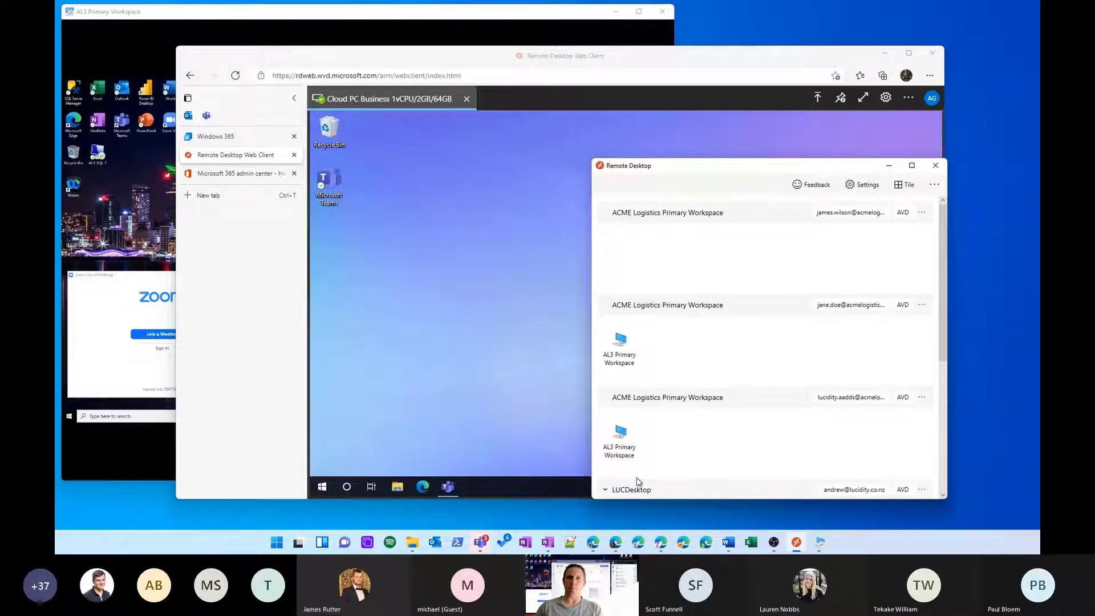
scroll(719, 456, "down", 5)
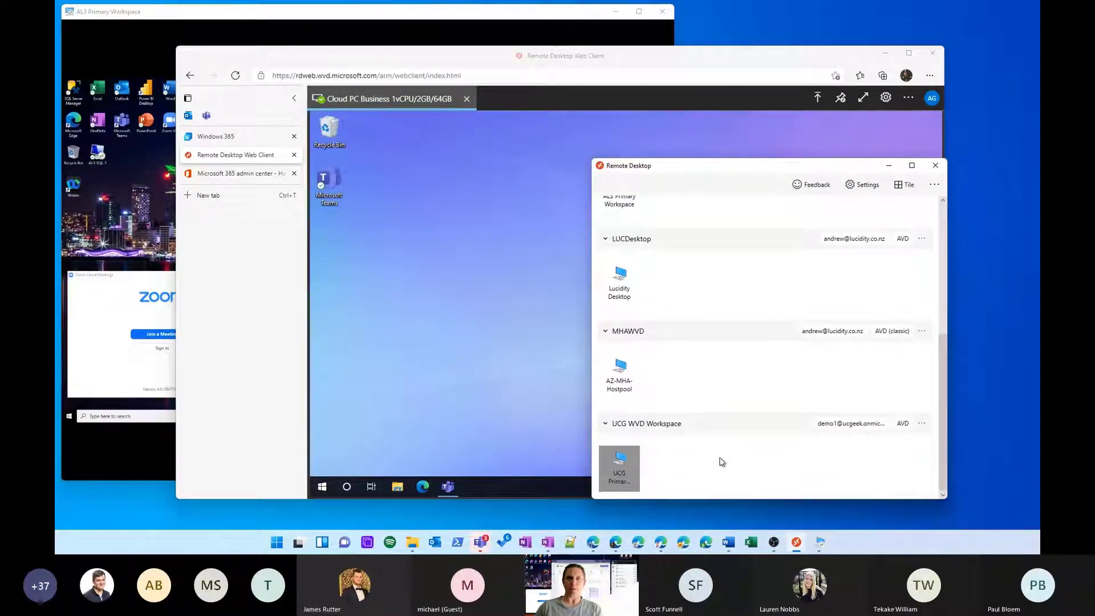
scroll(721, 462, "up", 5)
left_click_drag(732, 174, 791, 172)
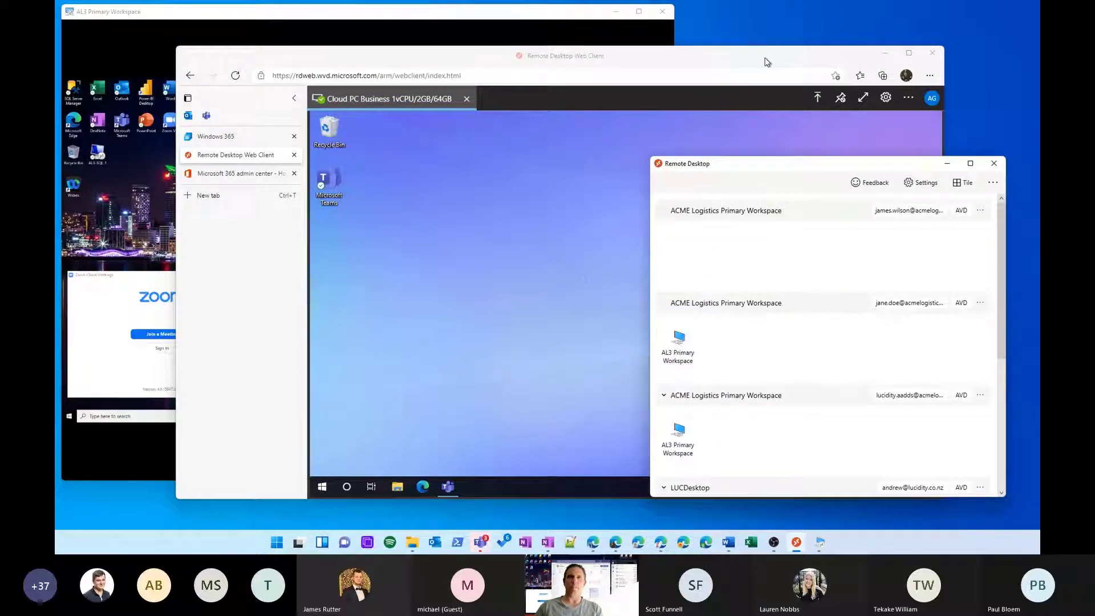
left_click(808, 114)
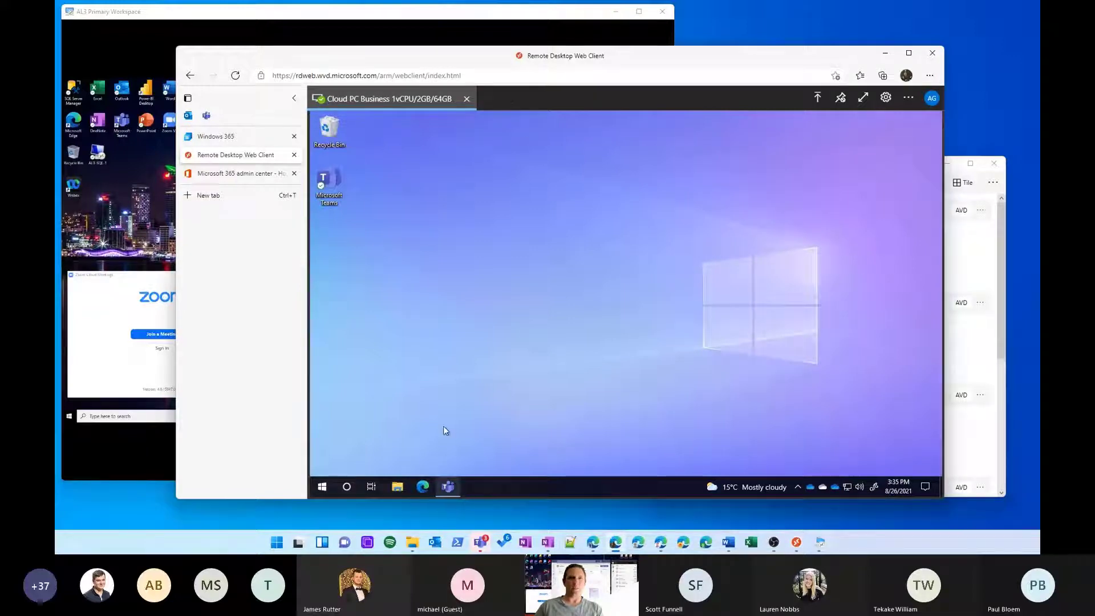
Step: Minimize the Cloud PC browser window, then reposition and enlarge the AL3 Primary Workspace session to show its Teams and Webex apps
left_click_drag(499, 66, 531, 74)
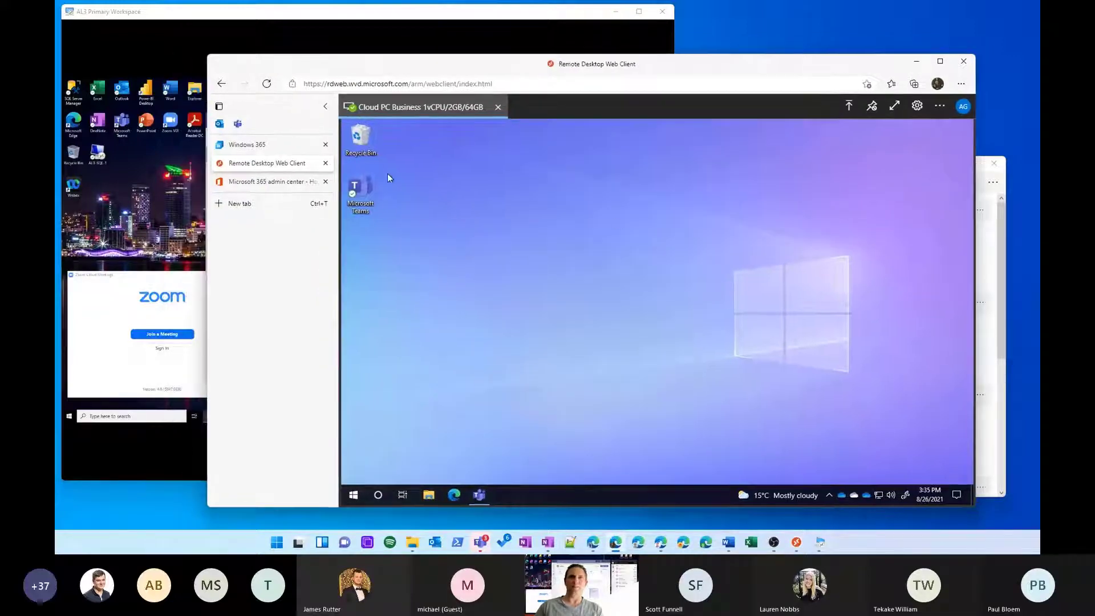
left_click(284, 17)
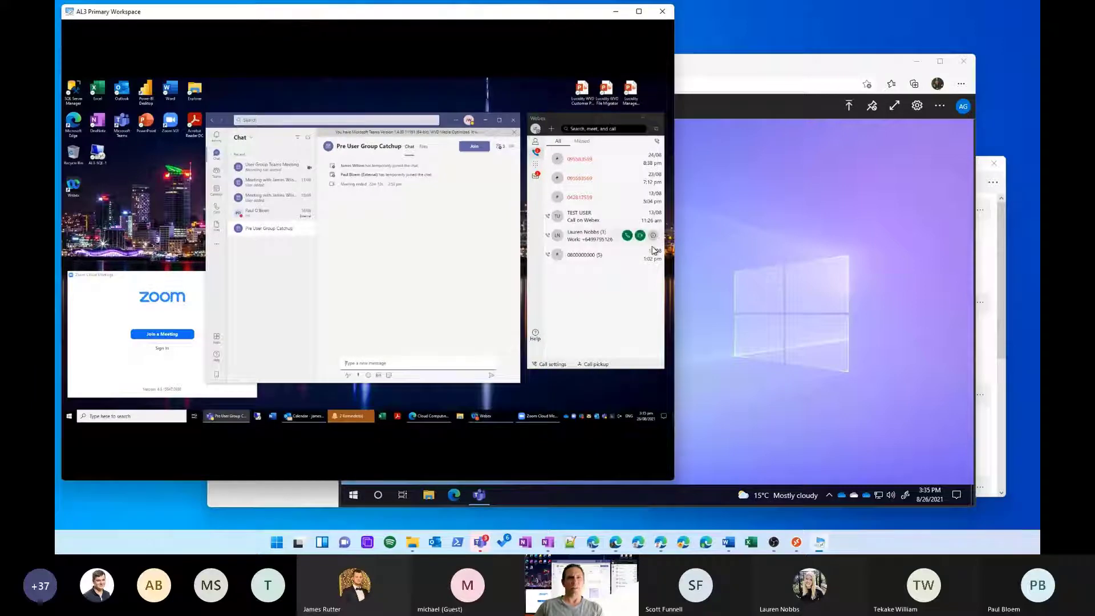
left_click(916, 61)
left_click_drag(531, 20, 671, 31)
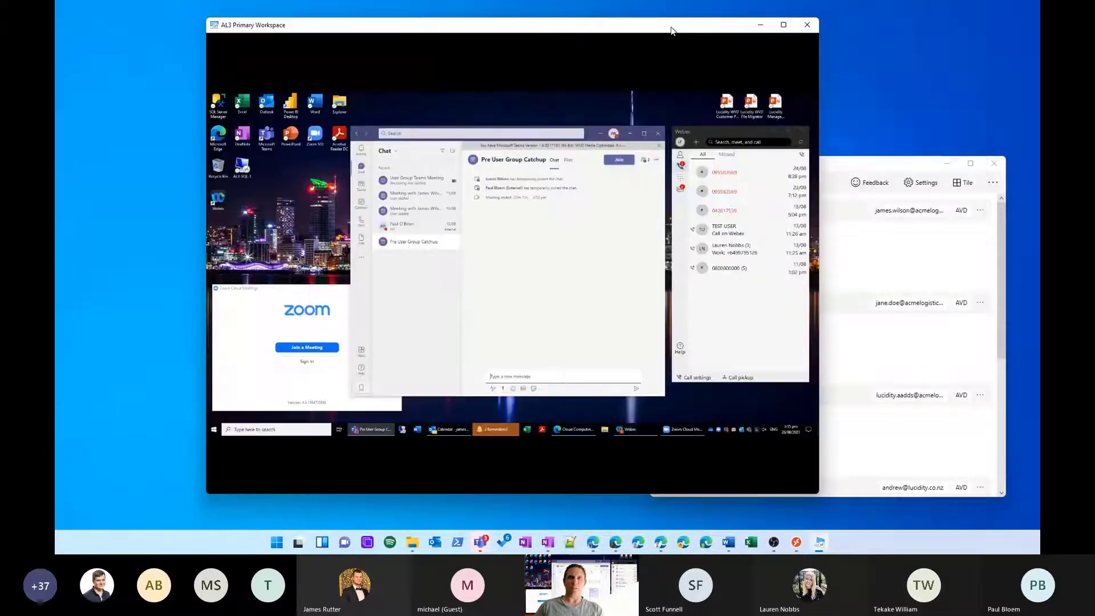
left_click_drag(825, 74, 946, 78)
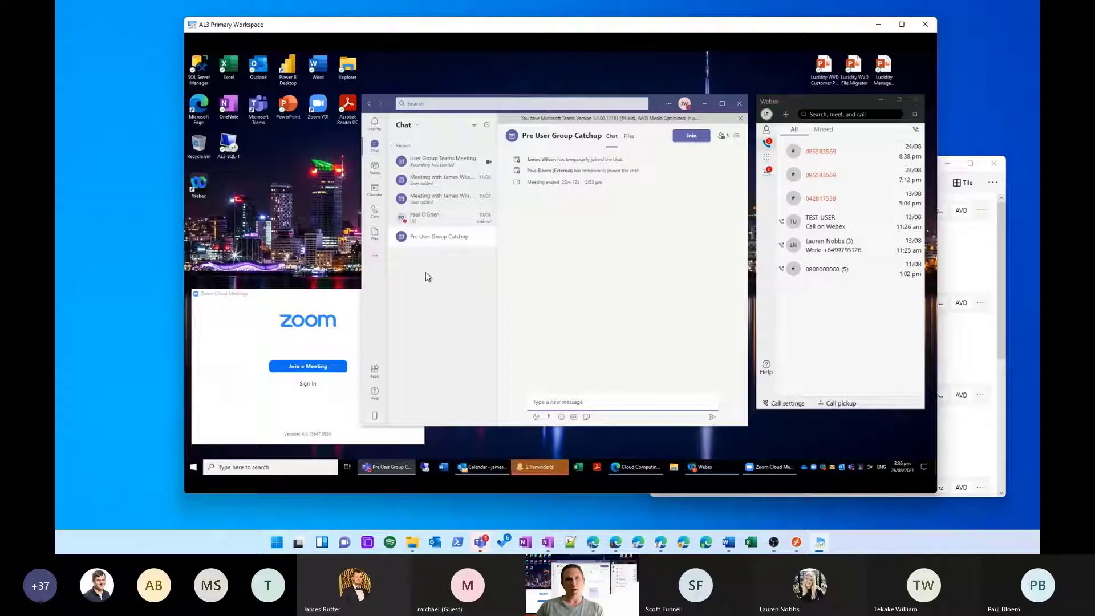
left_click(805, 120)
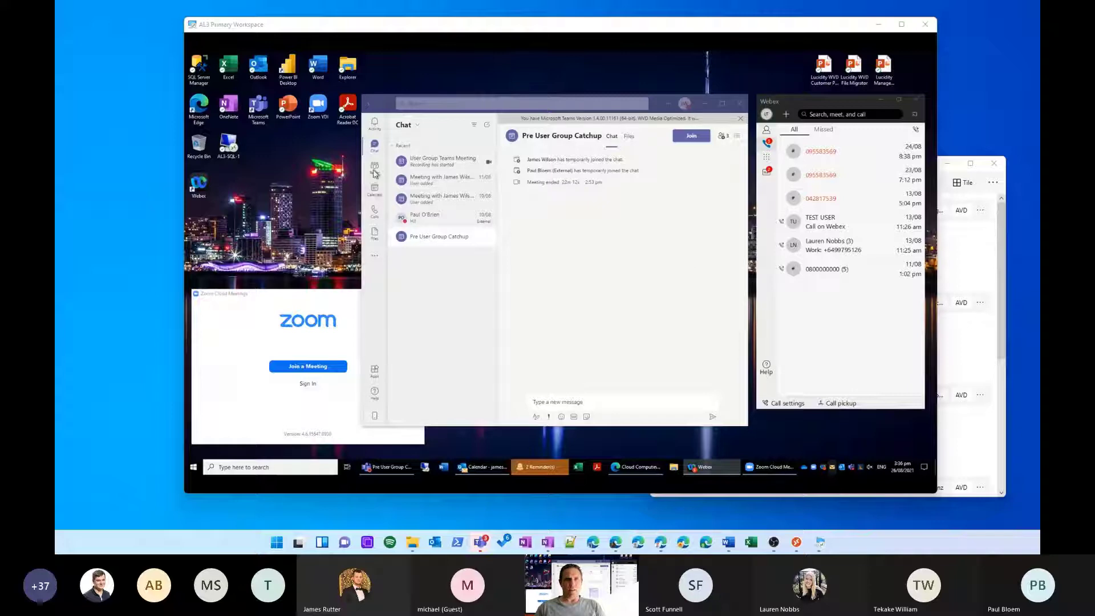
Step: Join the User Group Teams Meeting from the Teams calendar in the AL3 Primary Workspace with the microphone turned off
left_click(373, 190)
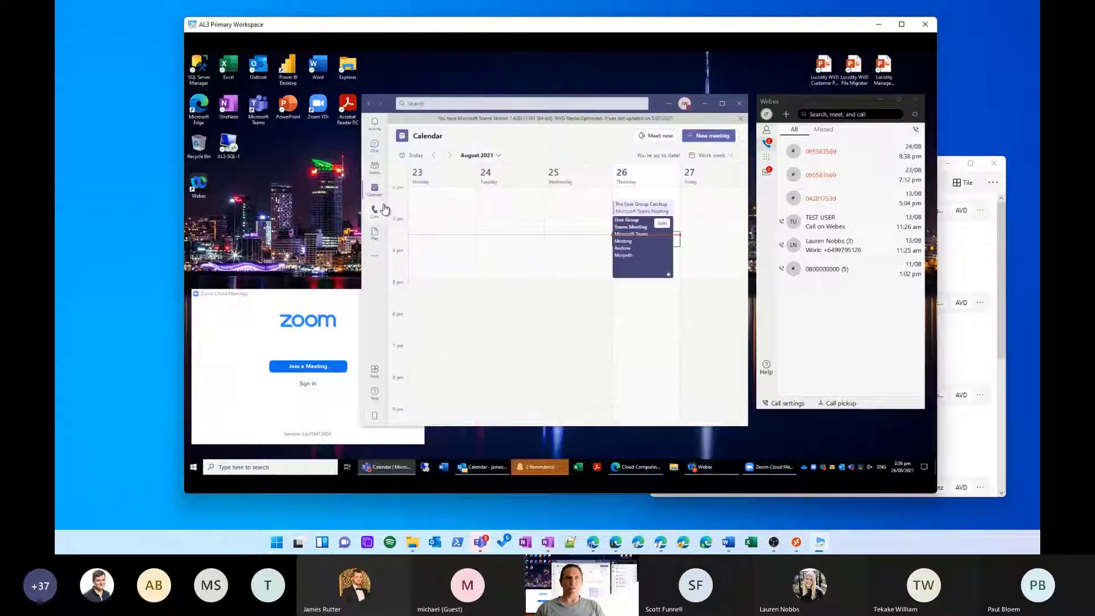
left_click(662, 224)
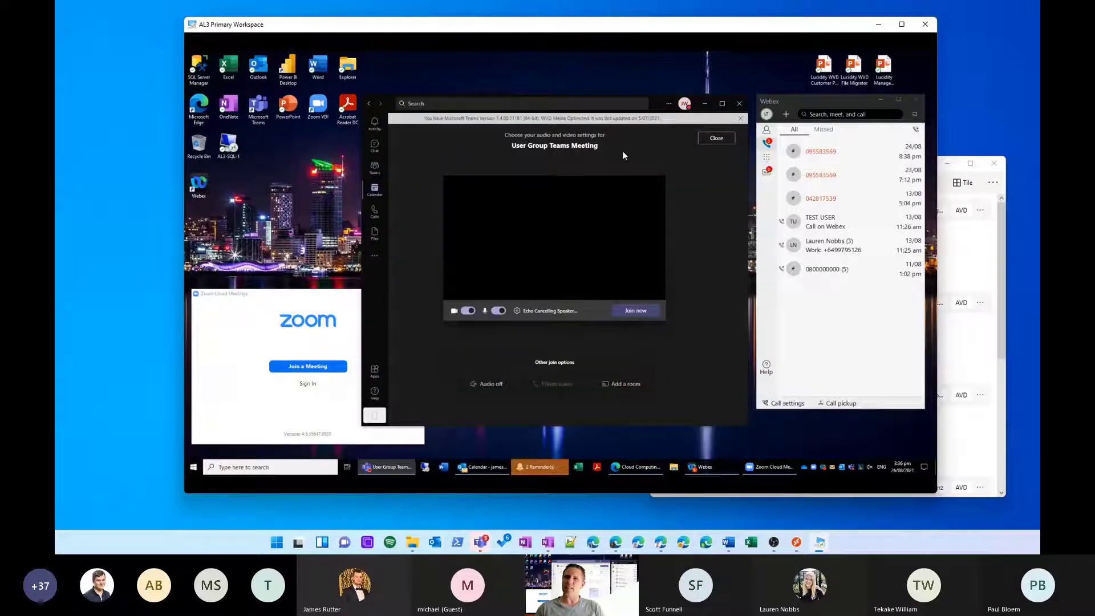
left_click(491, 313)
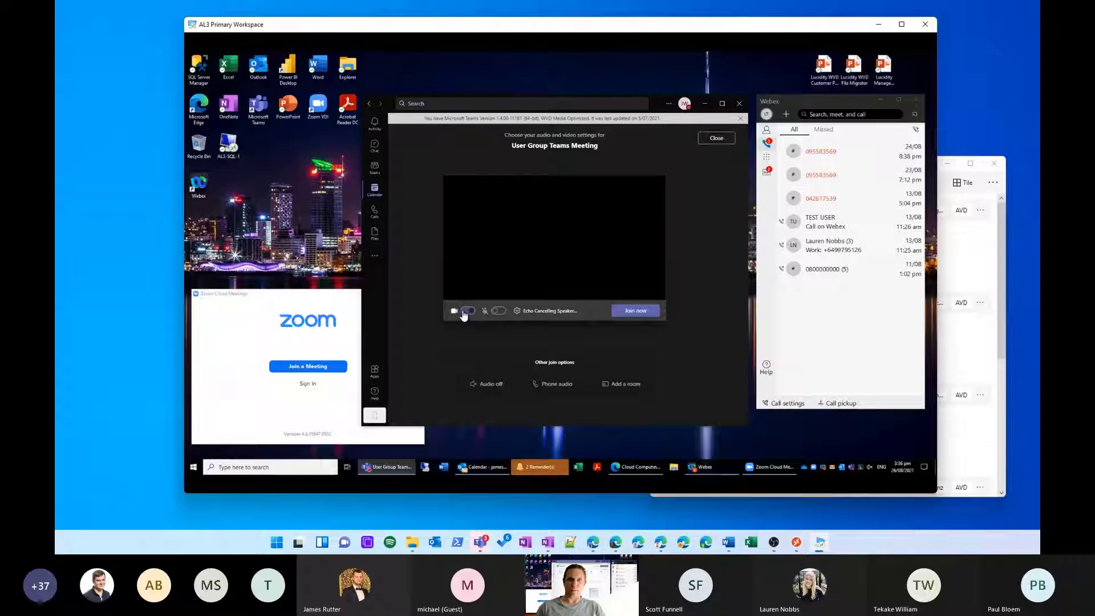
left_click(624, 310)
Step: Maximize the Teams meeting inside the remote session and dismiss the video and recording notices
left_click(722, 104)
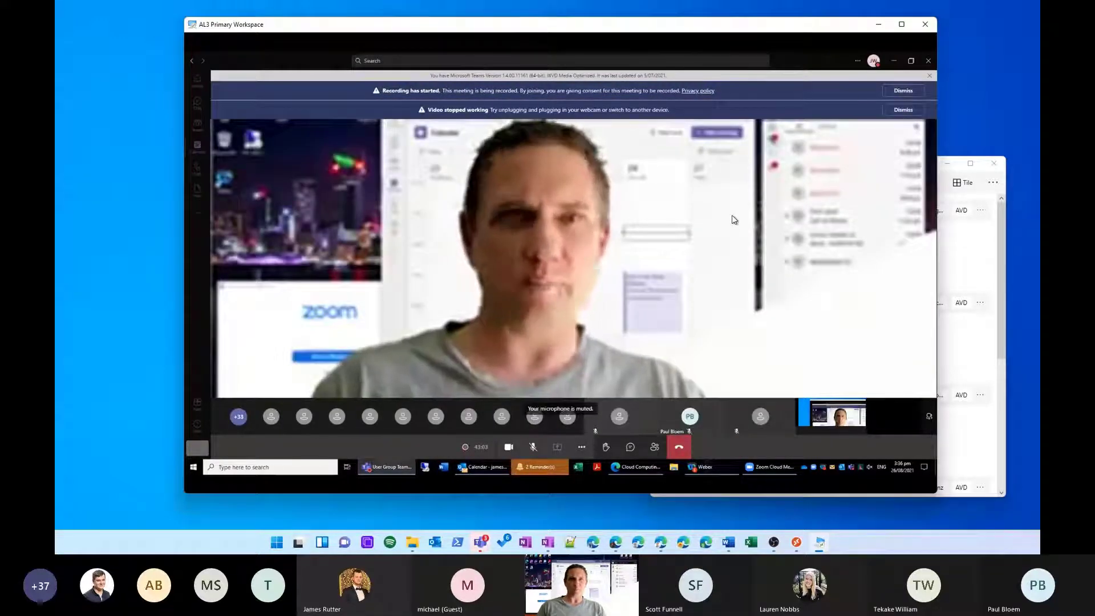
left_click(903, 110)
left_click(902, 91)
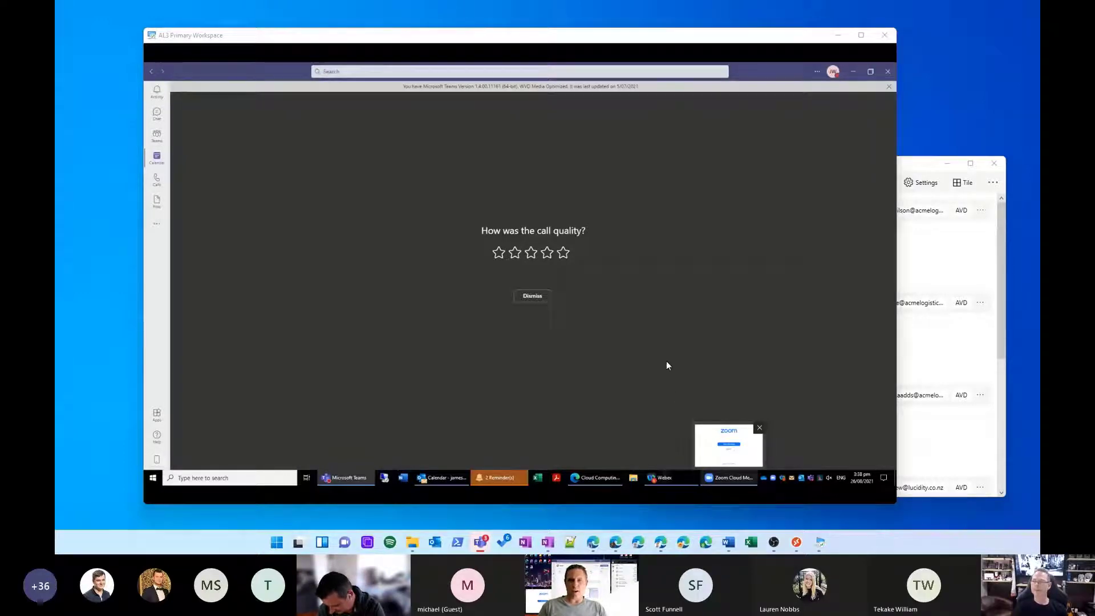
Step: Dismiss the call quality rating in Teams and reposition the AL3 Primary Workspace window on the desktop
left_click(531, 296)
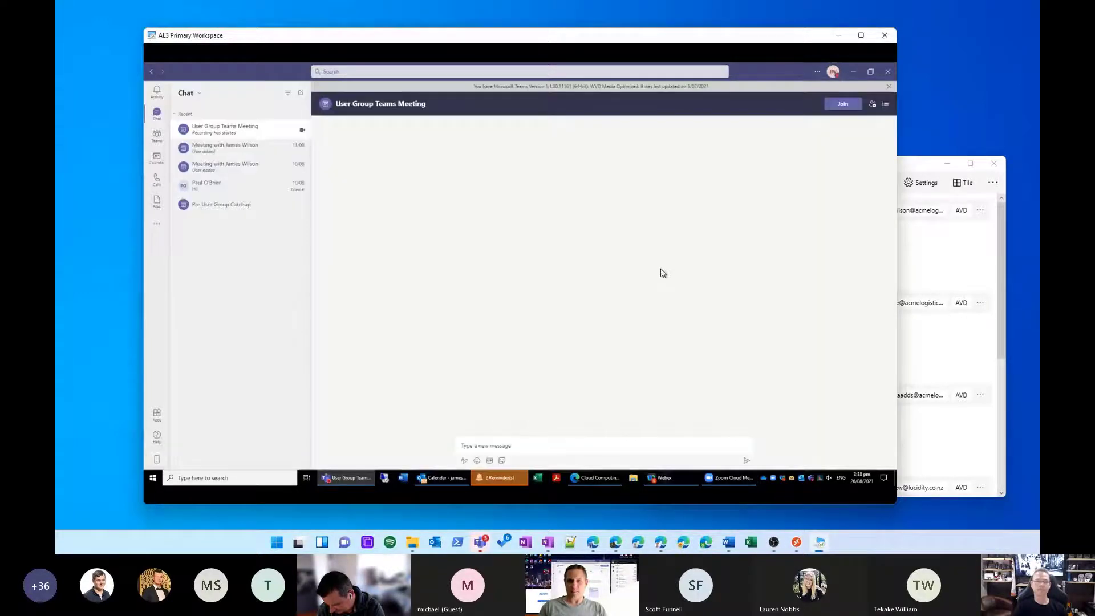
left_click_drag(780, 42, 745, 29)
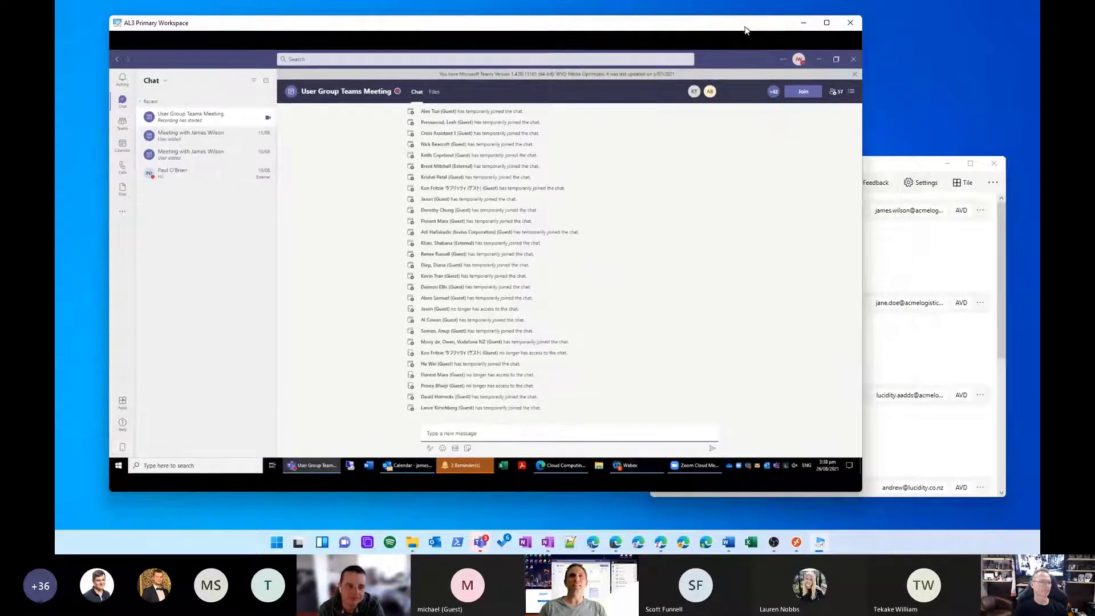